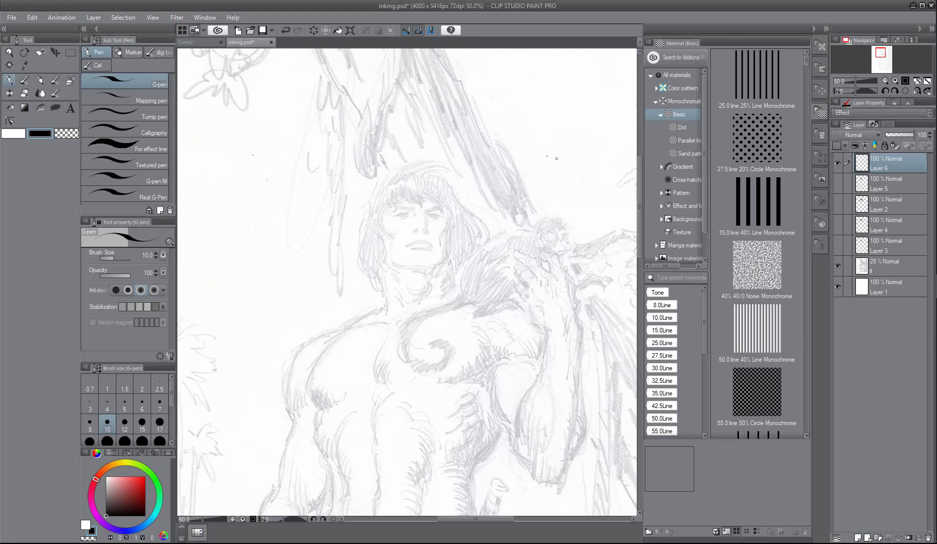
Step: Ink both eyes, the eyebrow on the viewer's right and the nose-side shadow in black with the G-pen at size 10
scroll(552, 166, "up", 1)
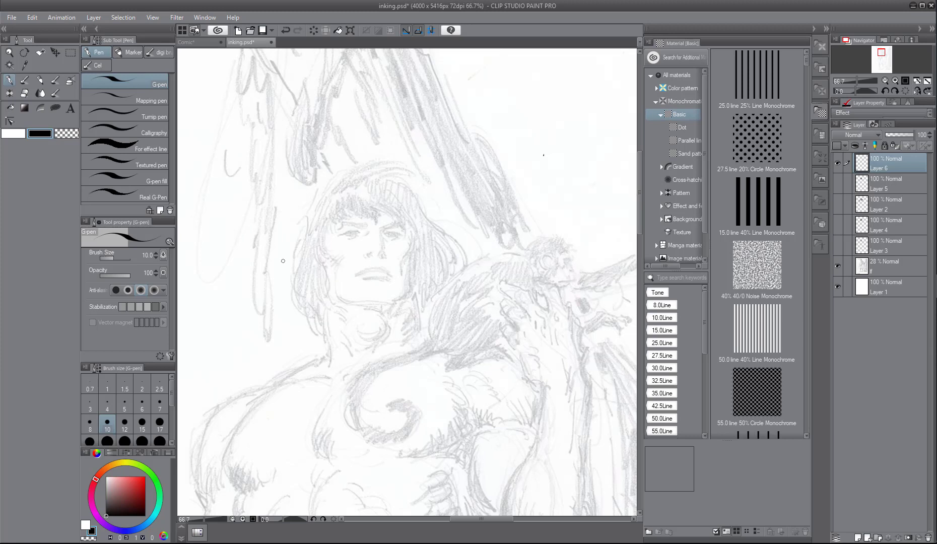
left_click_drag(391, 297, 437, 291)
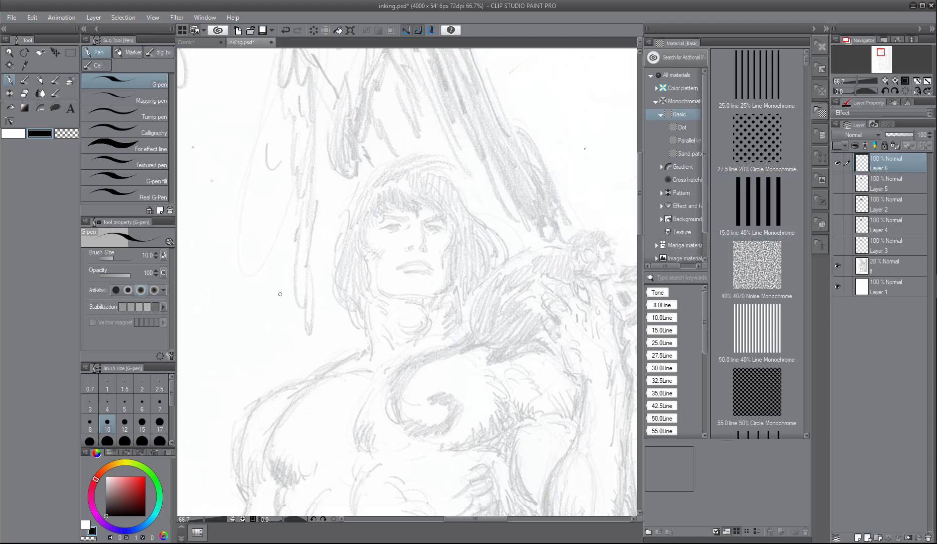
left_click(162, 256)
left_click_drag(439, 214, 446, 222)
left_click_drag(424, 232, 433, 237)
mouse_move(420, 228)
left_mouse_down()
mouse_move(420, 250)
mouse_move(425, 239)
left_mouse_up()
left_click_drag(424, 231, 441, 228)
left_click_drag(393, 226, 406, 228)
key("ctrl+z")
left_click_drag(389, 226, 404, 225)
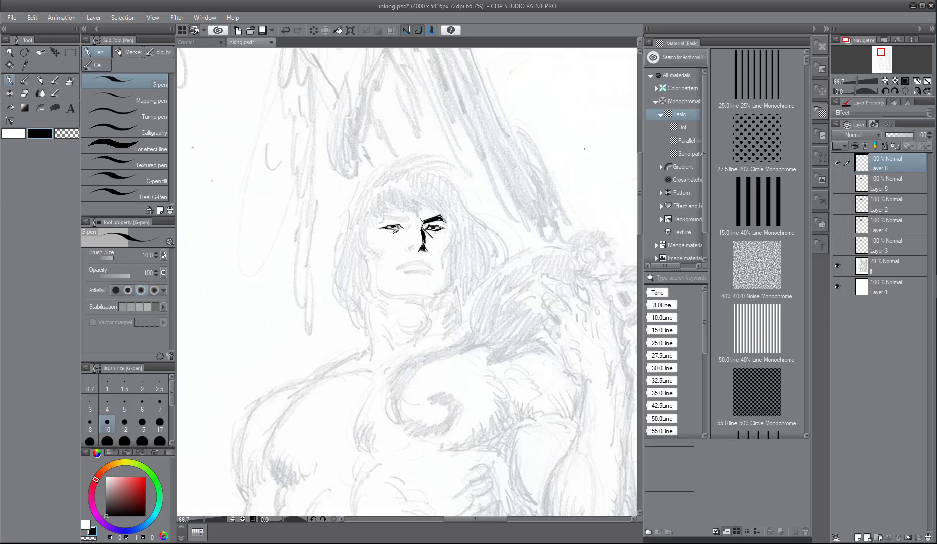
Step: Ink the creases around the eyes and the thick eyebrow on the viewer's left over the pencil sketch
left_click_drag(393, 232, 387, 241)
left_click_drag(398, 228, 395, 232)
left_click_drag(432, 236, 434, 243)
key("ctrl+z")
left_click_drag(408, 225, 409, 227)
mouse_move(399, 217)
left_mouse_down()
mouse_move(380, 221)
mouse_move(391, 219)
left_mouse_up()
left_click_drag(398, 218, 383, 215)
left_click_drag(396, 233, 399, 233)
Step: Ink tapered black shadows under the cheekbones on both sides of the face, redoing the one on the viewer's left
mouse_move(450, 220)
left_mouse_down()
mouse_move(442, 264)
mouse_move(437, 250)
mouse_move(442, 265)
mouse_move(443, 273)
left_mouse_up()
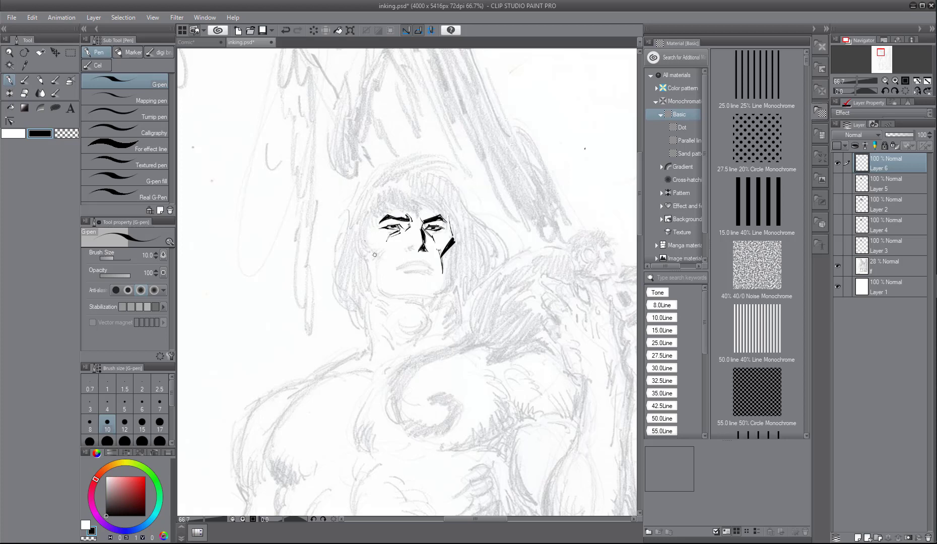
mouse_move(370, 257)
left_mouse_down()
mouse_move(386, 248)
mouse_move(384, 256)
left_mouse_up()
key("ctrl+z")
key("ctrl+z")
key("ctrl+z")
mouse_move(364, 241)
left_mouse_down()
mouse_move(386, 251)
mouse_move(377, 276)
mouse_move(382, 255)
mouse_move(369, 247)
mouse_move(377, 257)
left_mouse_up()
Step: Ink the mouth line and its downturned corners in black, and trim the corner on the viewer's right with white
left_click_drag(397, 268, 416, 266)
left_click_drag(416, 266, 432, 270)
left_click_drag(422, 262, 433, 271)
left_click_drag(396, 266, 392, 272)
left_click_drag(432, 267, 439, 272)
key("x")
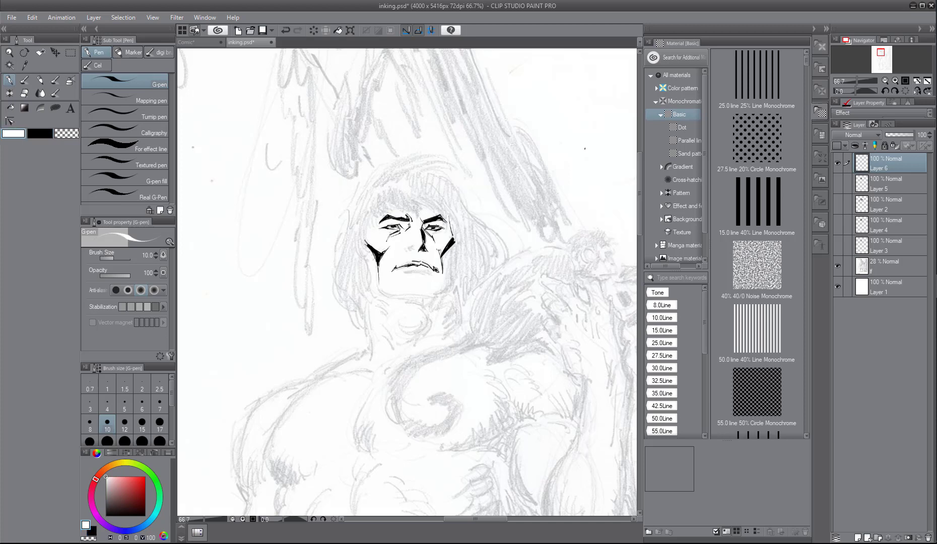
left_click_drag(439, 273, 436, 270)
key("x")
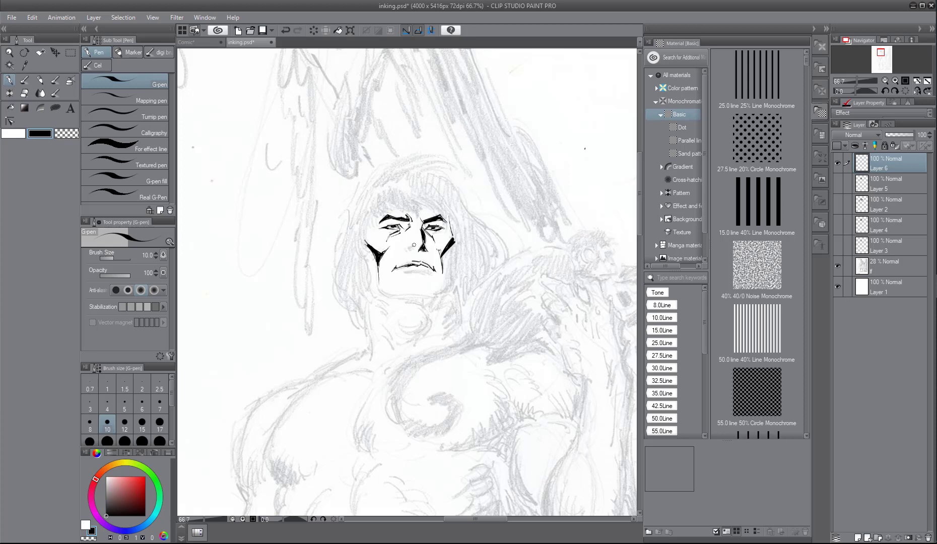
Step: Ink the nostril and the lower lip with its shadow line in black
left_click_drag(413, 246, 408, 251)
mouse_move(417, 270)
left_mouse_down()
mouse_move(428, 273)
mouse_move(409, 272)
left_mouse_up()
mouse_move(404, 273)
left_mouse_down()
mouse_move(391, 282)
mouse_move(431, 278)
left_mouse_up()
key("ctrl+z")
left_click_drag(429, 274, 432, 279)
Step: Ink the inner cheek lines and the contour of the jaw and chin
left_click_drag(378, 242, 385, 261)
left_click_drag(439, 248, 435, 259)
key("ctrl+z")
mouse_move(371, 271)
left_mouse_down()
mouse_move(385, 296)
mouse_move(432, 296)
mouse_move(453, 285)
mouse_move(450, 272)
left_mouse_up()
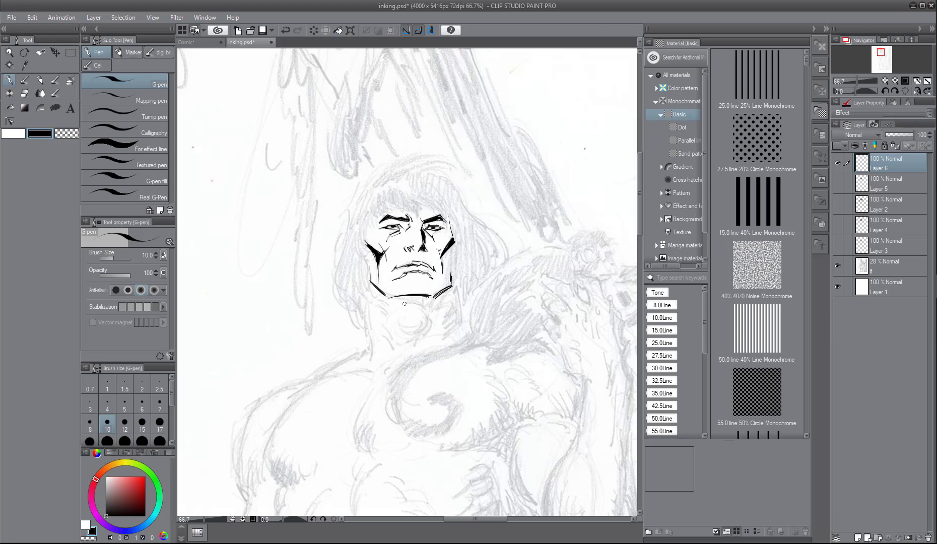
Step: Ink the neck's outer contours and the muscle lines below the jaw
mouse_move(395, 298)
left_mouse_down()
mouse_move(435, 312)
mouse_move(416, 330)
mouse_move(418, 314)
mouse_move(427, 316)
mouse_move(415, 334)
mouse_move(428, 324)
mouse_move(411, 347)
mouse_move(435, 302)
mouse_move(449, 317)
mouse_move(439, 342)
mouse_move(457, 318)
left_mouse_up()
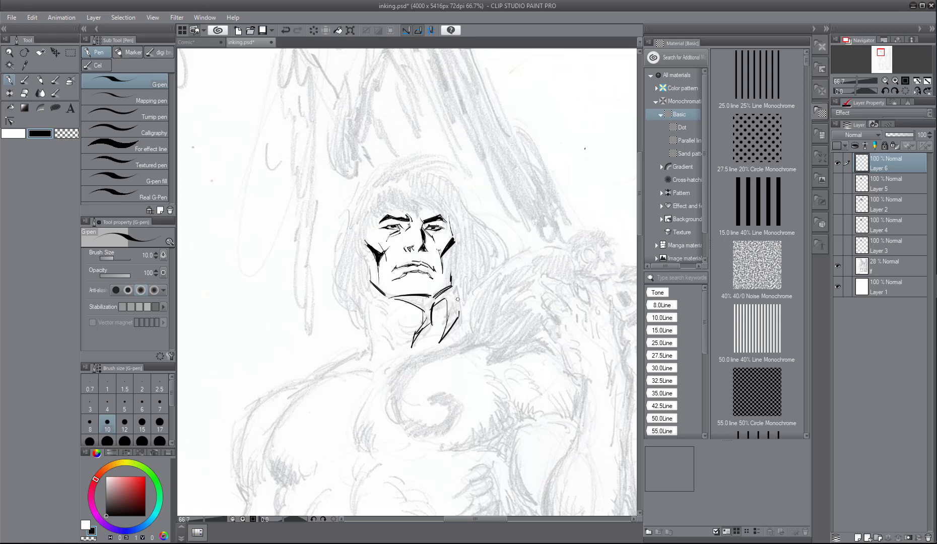
left_click_drag(455, 285, 459, 311)
left_click_drag(382, 314, 391, 344)
left_click_drag(363, 288, 370, 360)
left_click_drag(367, 324, 374, 354)
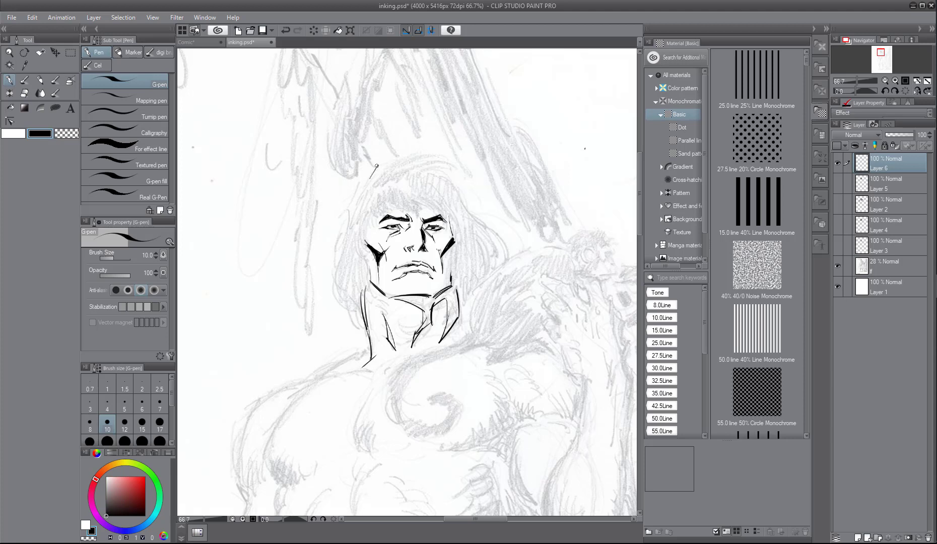
Step: Ink the jagged outer outline of the hair around the crown and down both sides of the head
mouse_move(388, 164)
left_mouse_down()
mouse_move(418, 150)
mouse_move(404, 161)
mouse_move(436, 154)
left_mouse_up()
left_click_drag(360, 185, 348, 208)
mouse_move(336, 249)
left_mouse_down()
mouse_move(347, 229)
mouse_move(334, 277)
mouse_move(347, 316)
left_mouse_up()
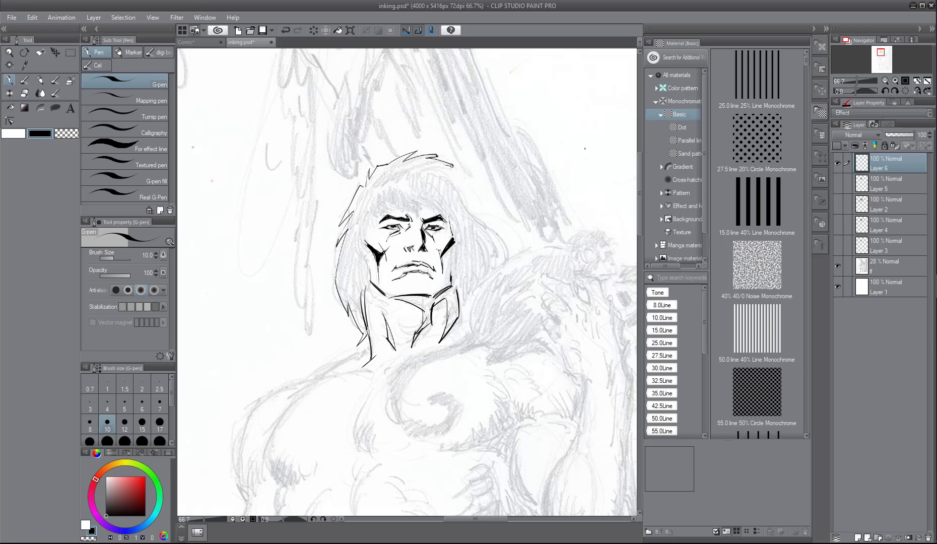
left_click_drag(440, 164, 498, 254)
Step: Ink the hairline beside the face, the pointed fringe over the forehead and the strands above it
mouse_move(373, 209)
left_mouse_down()
mouse_move(363, 237)
mouse_move(370, 277)
left_mouse_up()
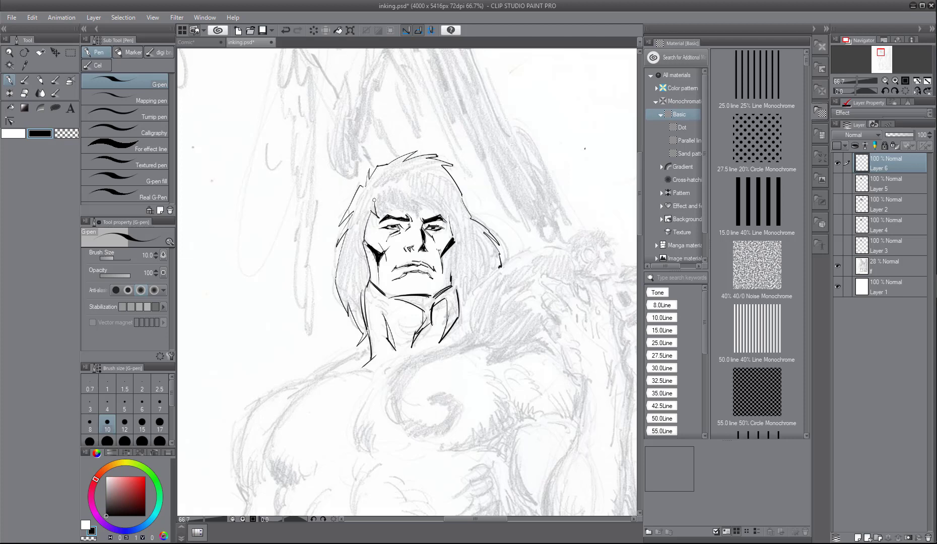
left_click_drag(388, 210, 381, 194)
mouse_move(420, 219)
left_mouse_down()
mouse_move(416, 198)
mouse_move(455, 227)
left_mouse_up()
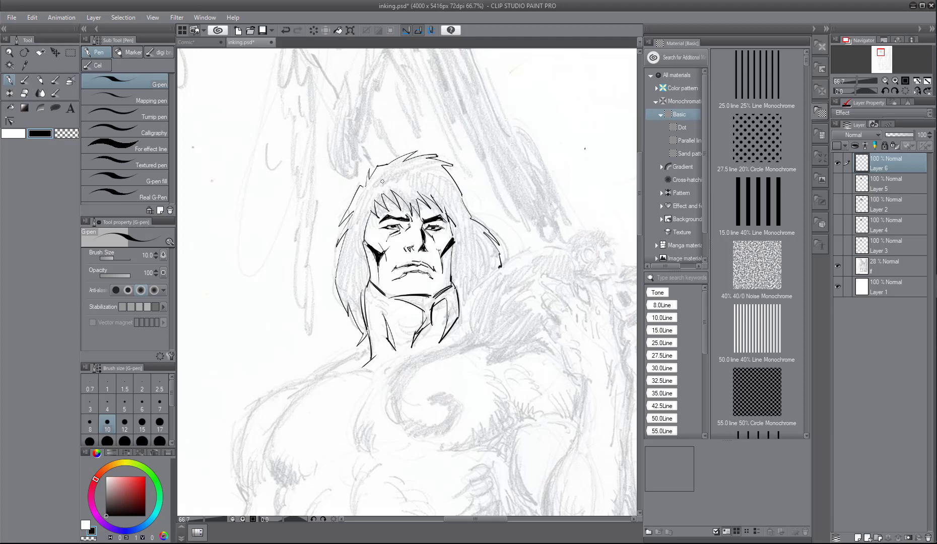
mouse_move(364, 195)
left_mouse_down()
mouse_move(379, 175)
mouse_move(412, 171)
left_mouse_up()
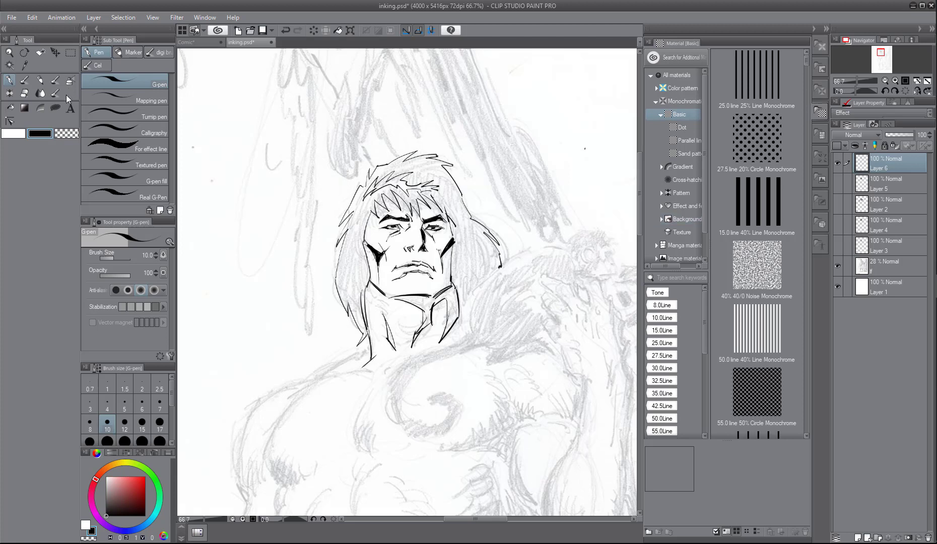
Step: Fill the hair mass on the viewer's left with solid black using Lasso fill, down to the neck
left_click(54, 109)
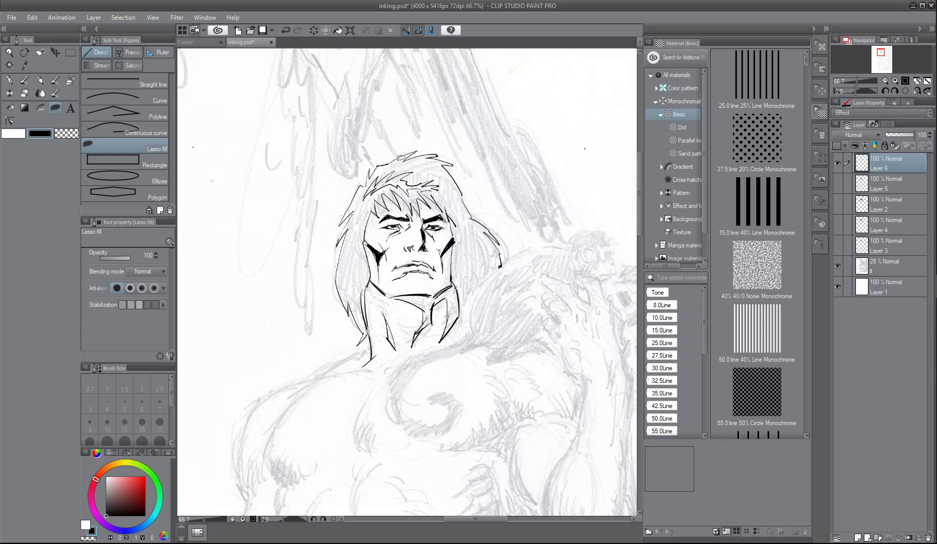
mouse_move(421, 148)
left_mouse_down()
mouse_move(370, 164)
mouse_move(336, 228)
mouse_move(352, 207)
mouse_move(338, 287)
mouse_move(360, 319)
mouse_move(372, 273)
left_mouse_up()
mouse_move(340, 225)
left_mouse_down()
mouse_move(366, 182)
mouse_move(338, 243)
mouse_move(345, 287)
mouse_move(368, 202)
left_mouse_up()
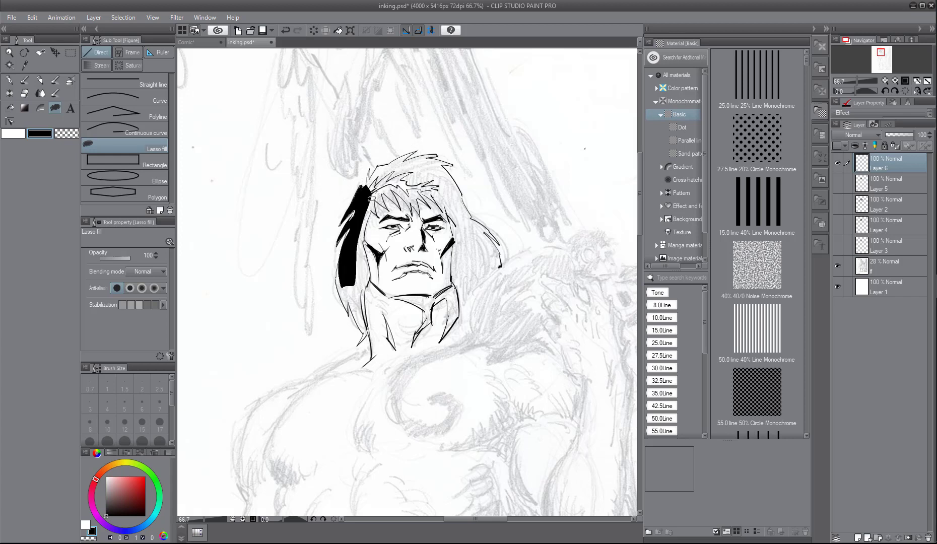
mouse_move(360, 253)
left_mouse_down()
mouse_move(372, 276)
mouse_move(367, 227)
mouse_move(358, 264)
mouse_move(343, 263)
mouse_move(340, 277)
mouse_move(350, 306)
mouse_move(347, 267)
mouse_move(361, 326)
mouse_move(361, 249)
mouse_move(360, 291)
mouse_move(361, 261)
mouse_move(363, 281)
left_mouse_up()
mouse_move(356, 267)
left_mouse_down()
mouse_move(358, 260)
mouse_move(358, 275)
left_mouse_up()
mouse_move(357, 313)
left_mouse_down()
mouse_move(361, 343)
mouse_move(371, 329)
mouse_move(346, 278)
left_mouse_up()
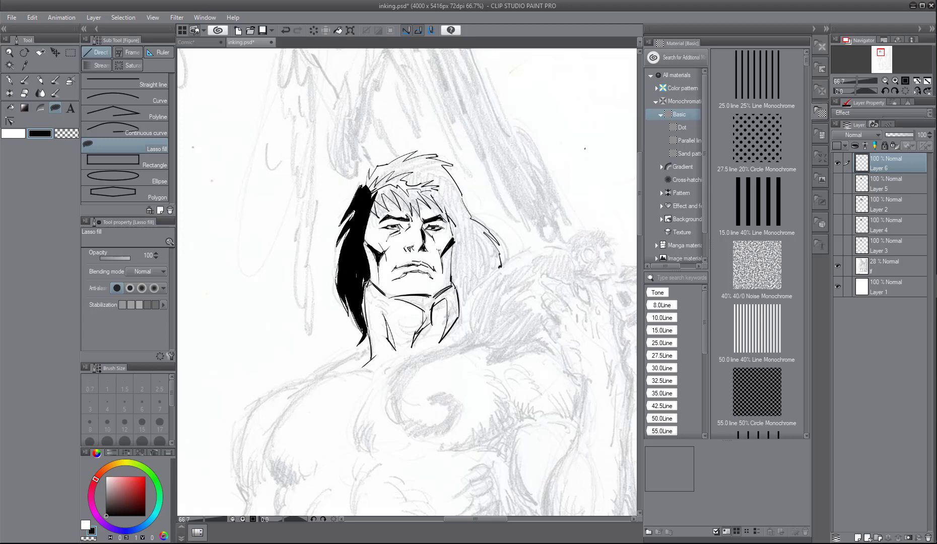
left_click_drag(367, 316, 369, 281)
Step: Lasso-fill the crown, the fringe and the hair on the viewer's right with solid black
mouse_move(377, 198)
left_mouse_down()
mouse_move(372, 171)
mouse_move(370, 183)
mouse_move(372, 162)
mouse_move(371, 171)
mouse_move(421, 172)
mouse_move(413, 179)
mouse_move(430, 184)
mouse_move(376, 184)
left_mouse_up()
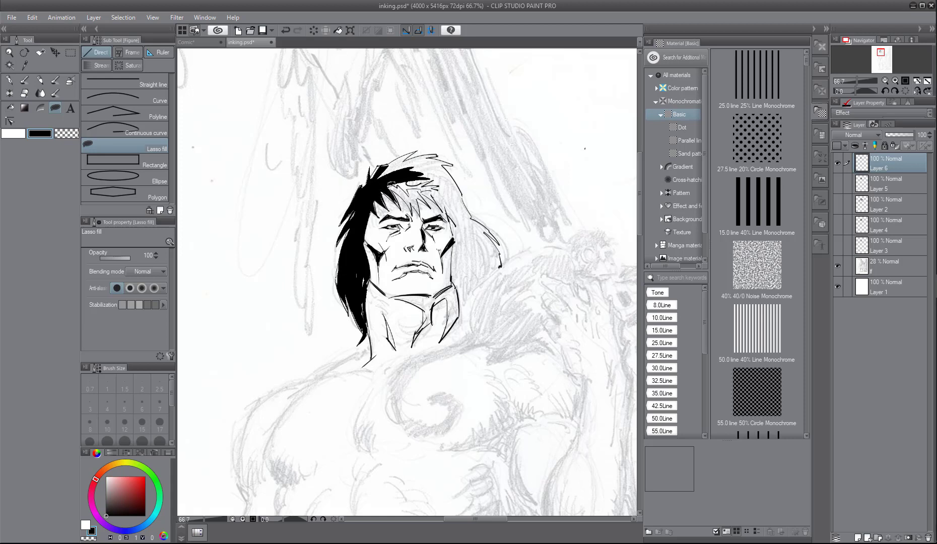
mouse_move(390, 185)
left_mouse_down()
mouse_move(411, 210)
mouse_move(391, 177)
mouse_move(418, 205)
mouse_move(405, 181)
left_mouse_up()
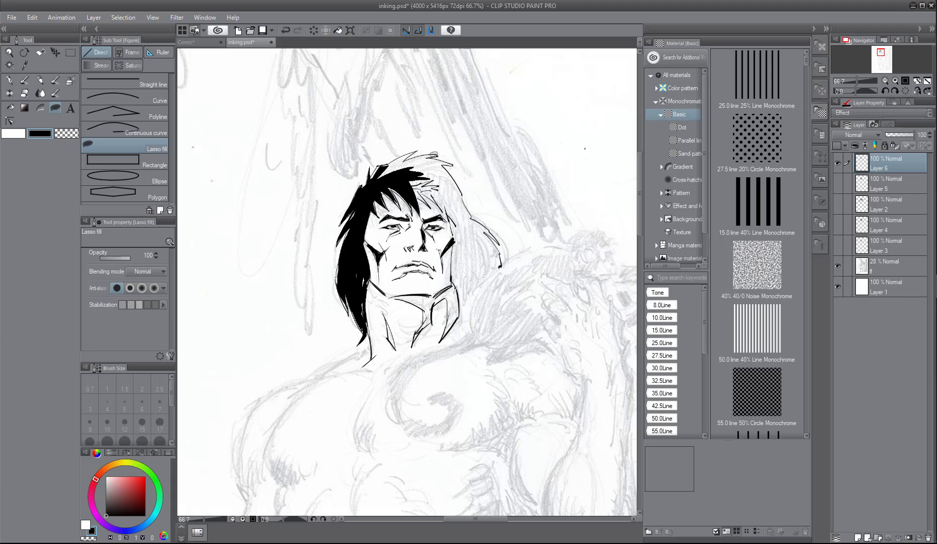
mouse_move(377, 181)
left_mouse_down()
mouse_move(404, 153)
mouse_move(423, 147)
mouse_move(403, 162)
mouse_move(445, 153)
mouse_move(459, 163)
mouse_move(390, 170)
mouse_move(432, 163)
mouse_move(490, 223)
mouse_move(505, 259)
mouse_move(457, 288)
mouse_move(451, 214)
mouse_move(411, 167)
left_mouse_up()
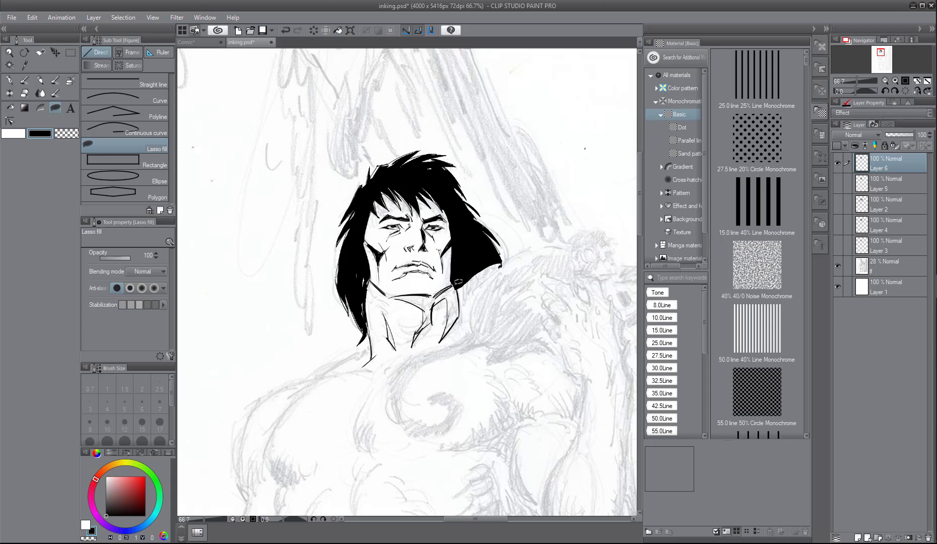
Step: Lasso-fill black shadows under the chin and along the neck, and add small dark accents around the eyes
mouse_move(451, 284)
left_mouse_down()
mouse_move(435, 301)
mouse_move(484, 262)
mouse_move(425, 293)
mouse_move(399, 293)
mouse_move(425, 303)
mouse_move(450, 279)
mouse_move(415, 331)
mouse_move(422, 326)
mouse_move(388, 321)
mouse_move(415, 352)
left_mouse_up()
mouse_move(373, 211)
left_mouse_down()
mouse_move(369, 239)
mouse_move(374, 213)
left_mouse_up()
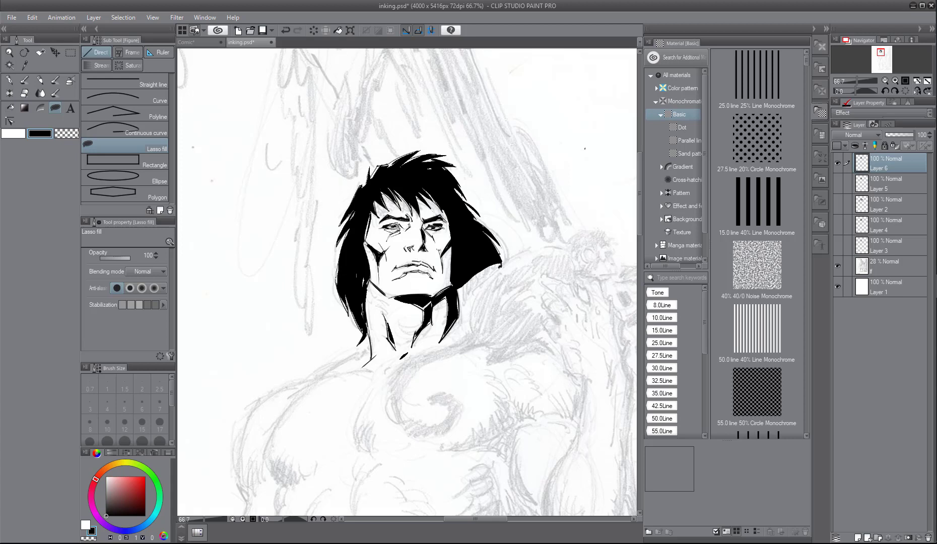
mouse_move(383, 227)
left_mouse_down()
mouse_move(439, 233)
mouse_move(430, 235)
left_mouse_up()
Step: Extend the throat line below the chin in black with the G-pen at size 10
key("x")
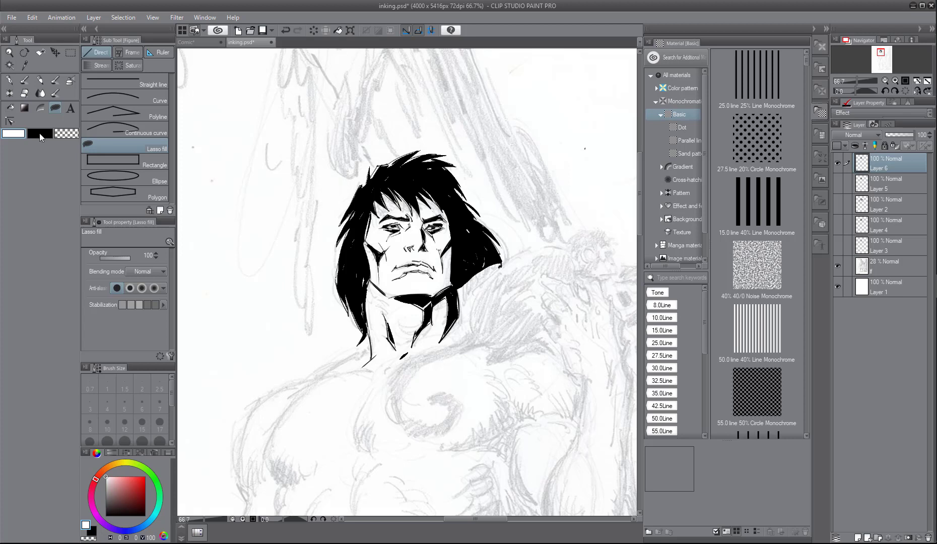
key("x")
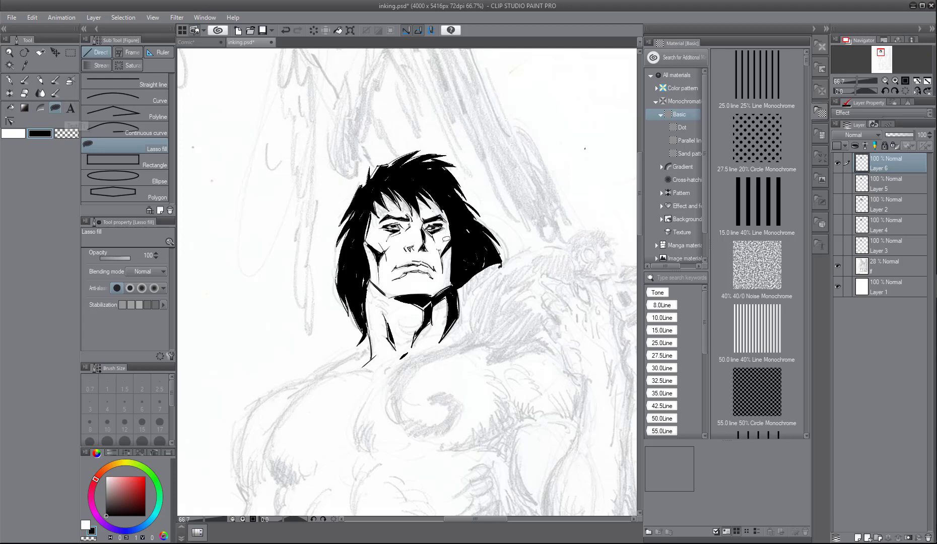
left_click(9, 80)
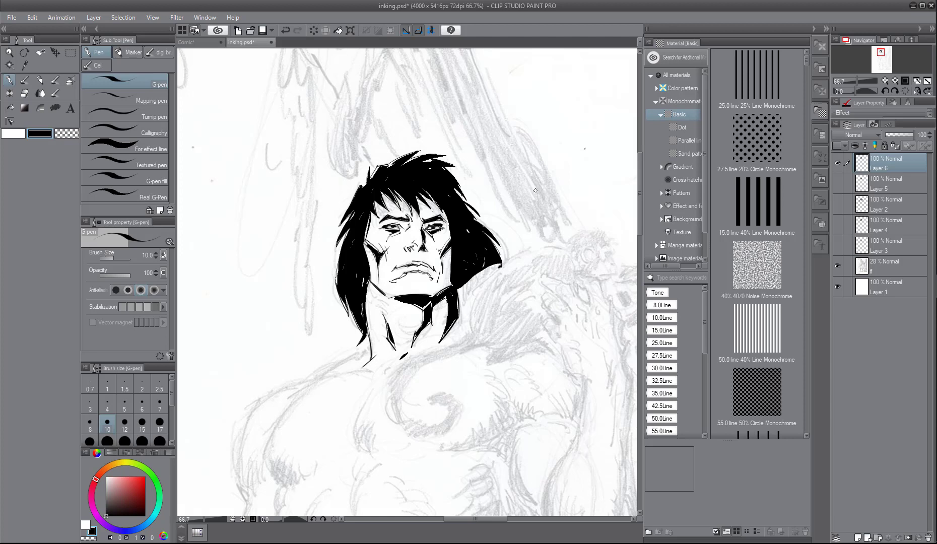
mouse_move(421, 323)
left_mouse_down()
mouse_move(415, 332)
mouse_move(438, 339)
left_mouse_up()
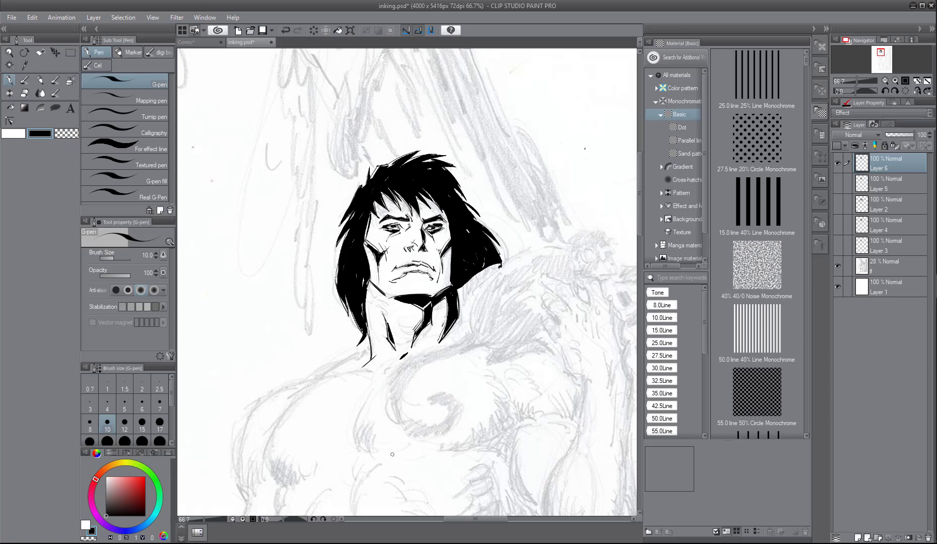